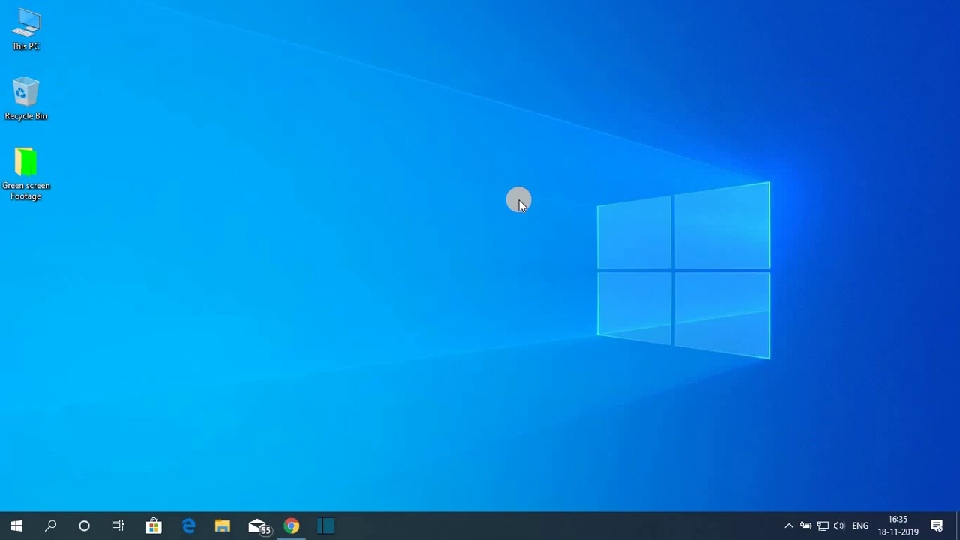
Step: Bring Chrome's archive.org wlsetup-all_201802 file listing to the front of the desktop
{"action": "left_click", "coordinate": [291, 526]}
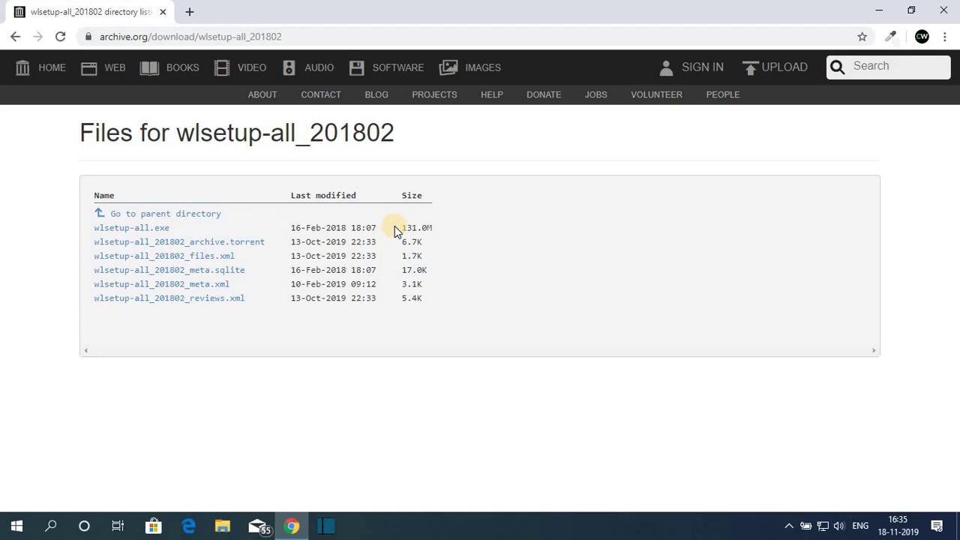
Step: Download the 131 MB wlsetup-all.exe installer and open the finished download's options
{"action": "left_click", "coordinate": [143, 233]}
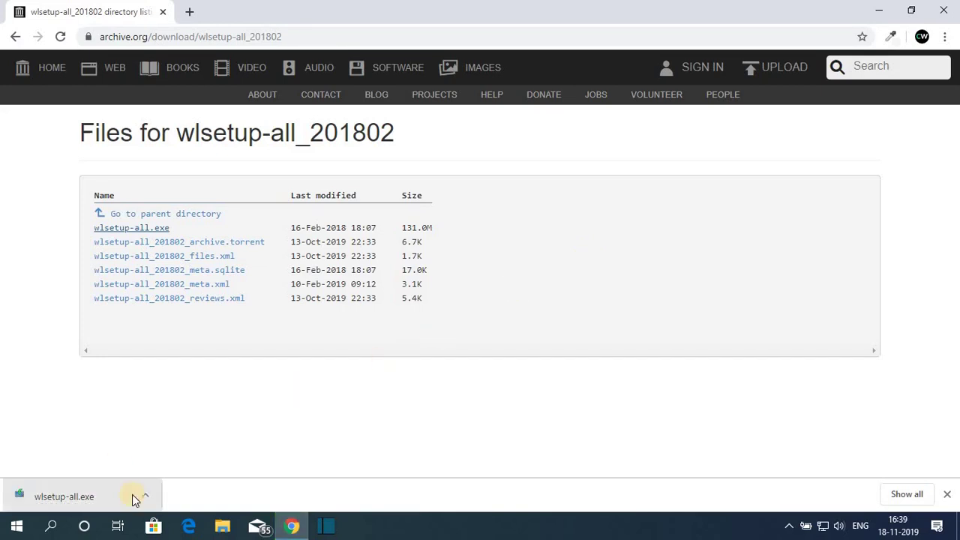
{"action": "left_click", "coordinate": [146, 497]}
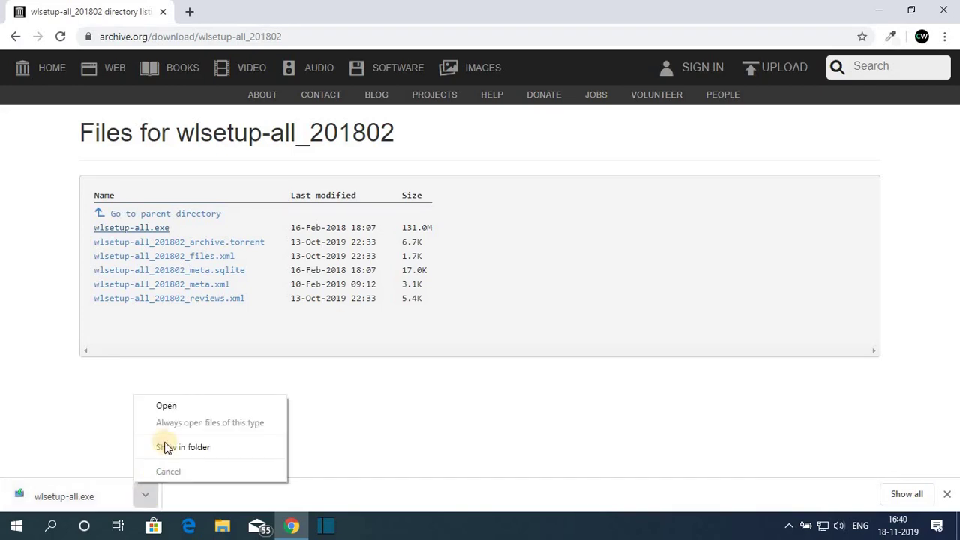
Step: Launch the downloaded Windows Essentials installer and minimize Chrome out of its way
{"action": "left_click", "coordinate": [177, 408]}
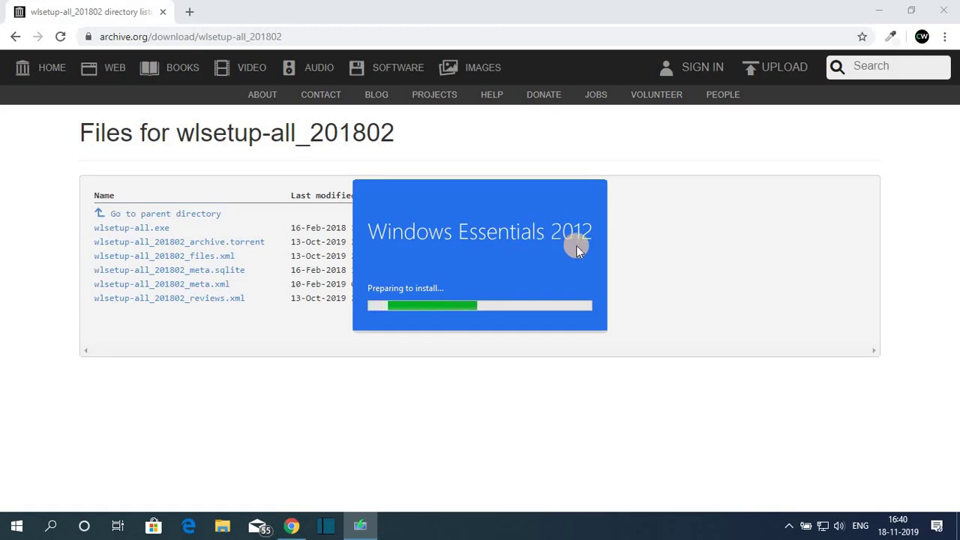
{"action": "left_click", "coordinate": [876, 14]}
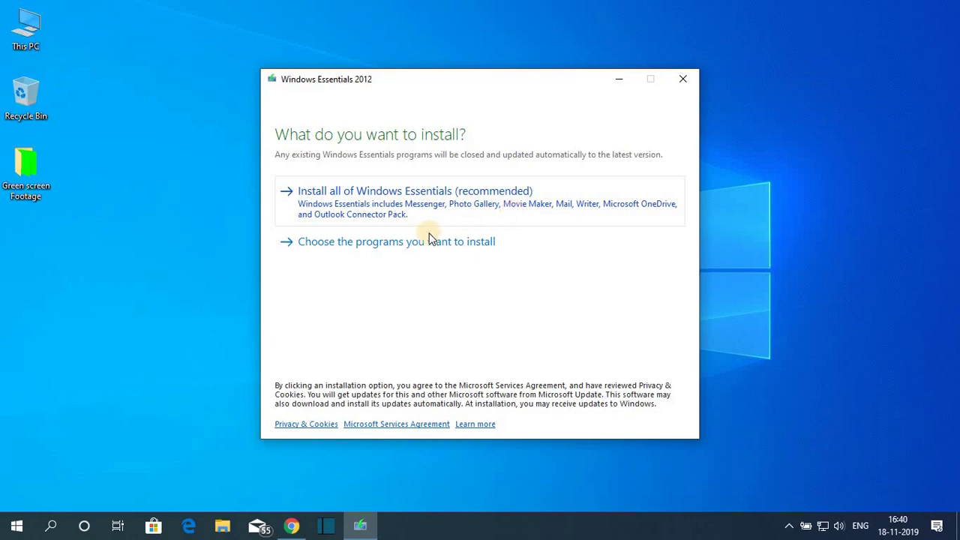
Step: Choose a custom install with Messenger, Mail and Writer cleared, keeping Photo Gallery and Movie Maker
{"action": "left_click", "coordinate": [378, 248]}
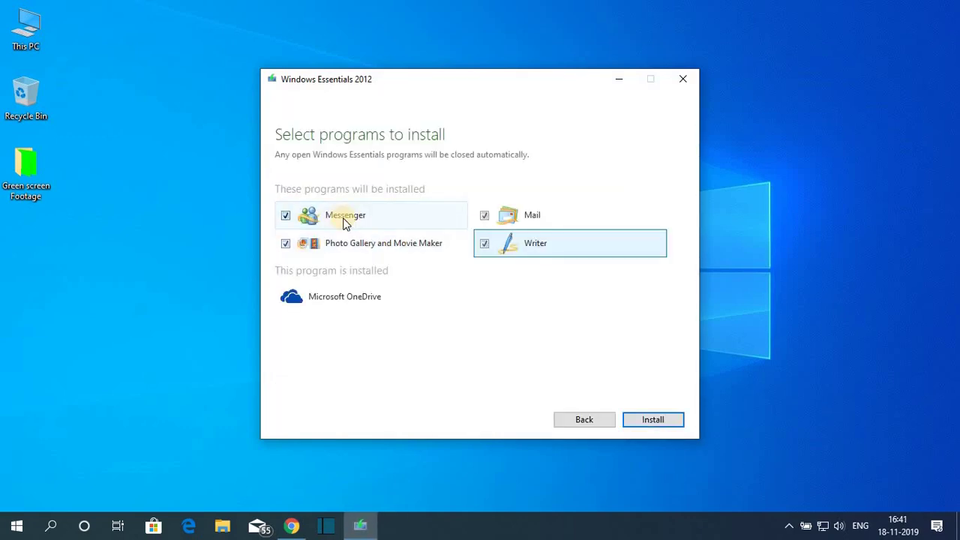
{"action": "left_click", "coordinate": [285, 216]}
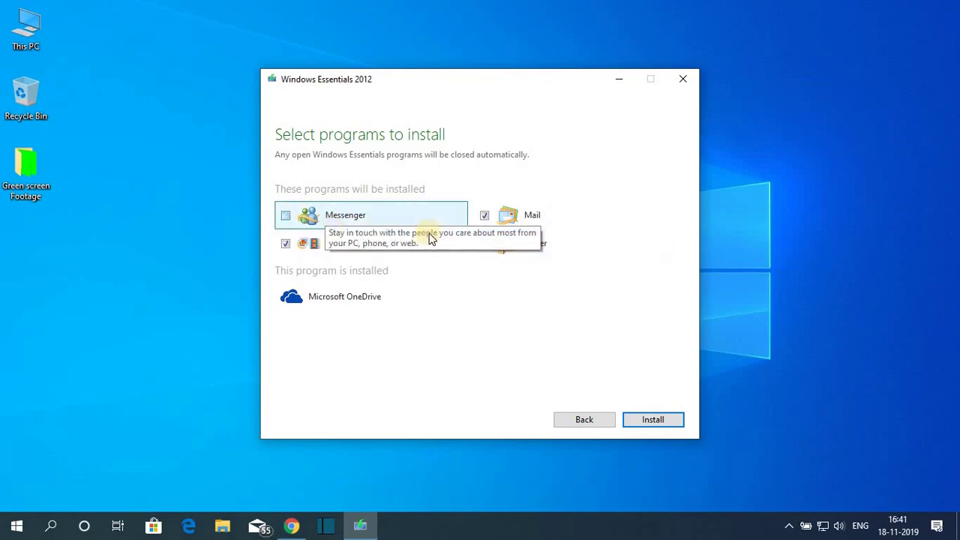
{"action": "left_click", "coordinate": [484, 217]}
{"action": "left_click", "coordinate": [484, 243]}
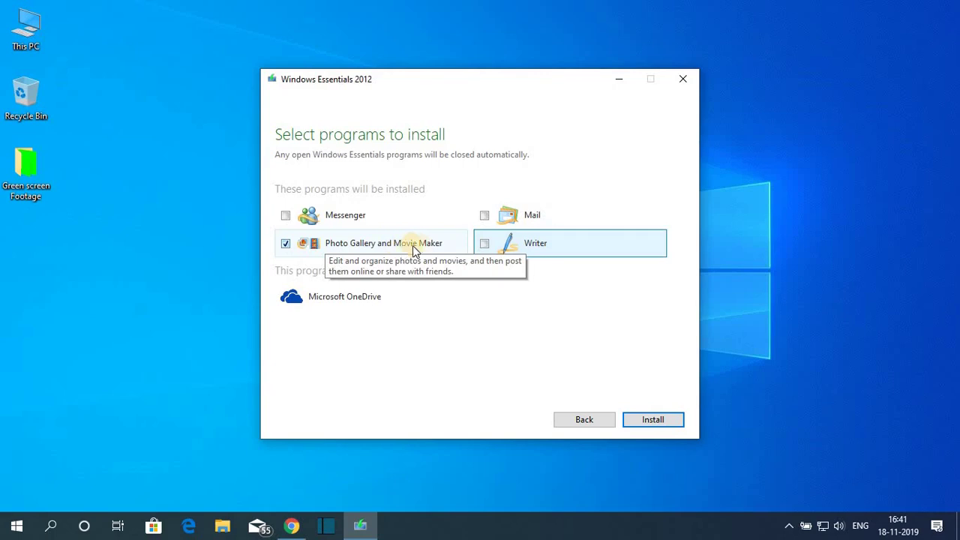
Step: Install Photo Gallery and Movie Maker, show progress details, and close the Done! screen
{"action": "left_click", "coordinate": [664, 422]}
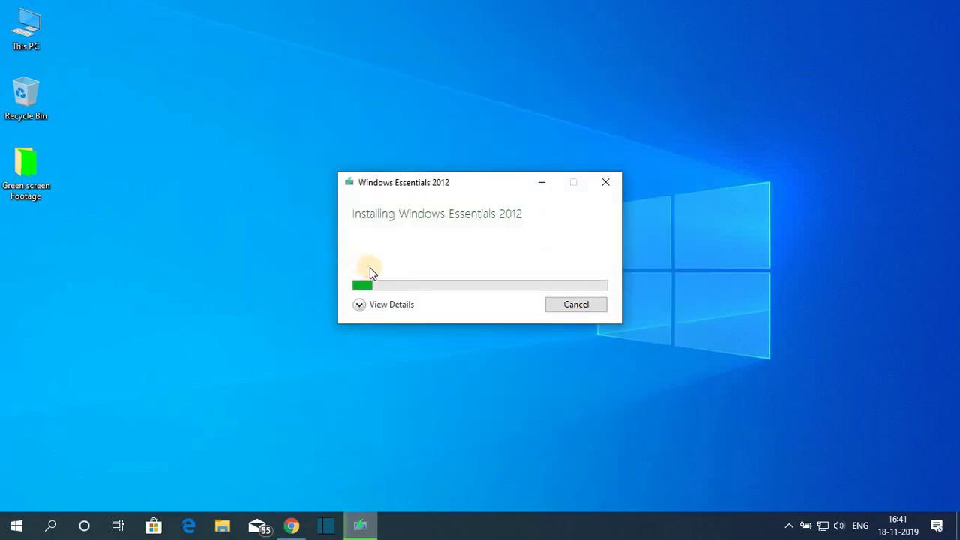
{"action": "left_click", "coordinate": [360, 305]}
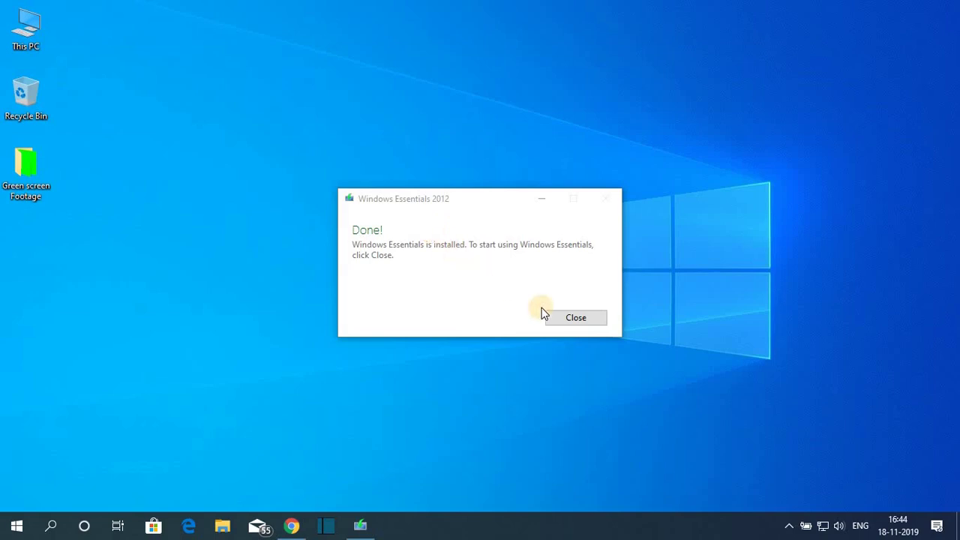
{"action": "left_click", "coordinate": [571, 319]}
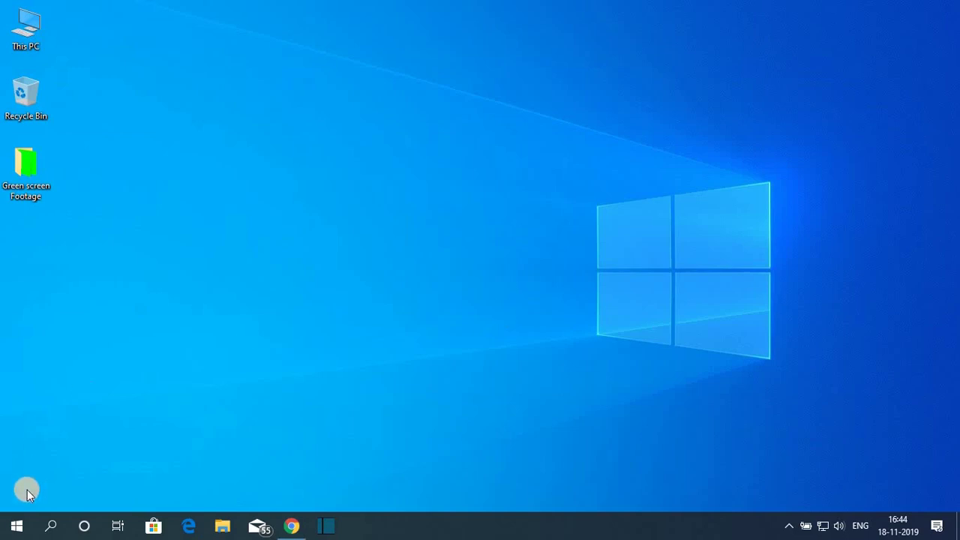
Step: Search Windows for 'movie mak' and pin the Movie Maker result to the taskbar
{"action": "left_click", "coordinate": [51, 526]}
{"action": "type", "text": "m"}
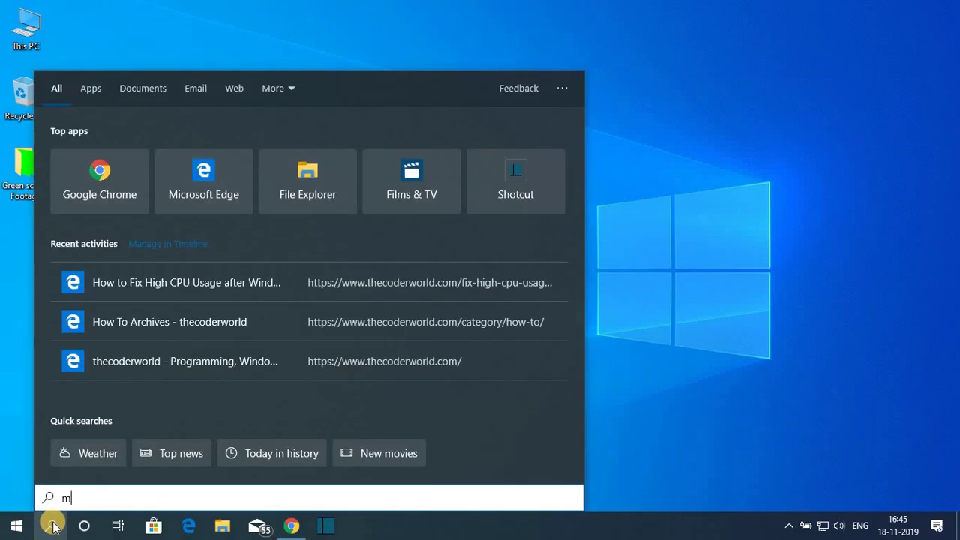
{"action": "type", "text": "ovie mak"}
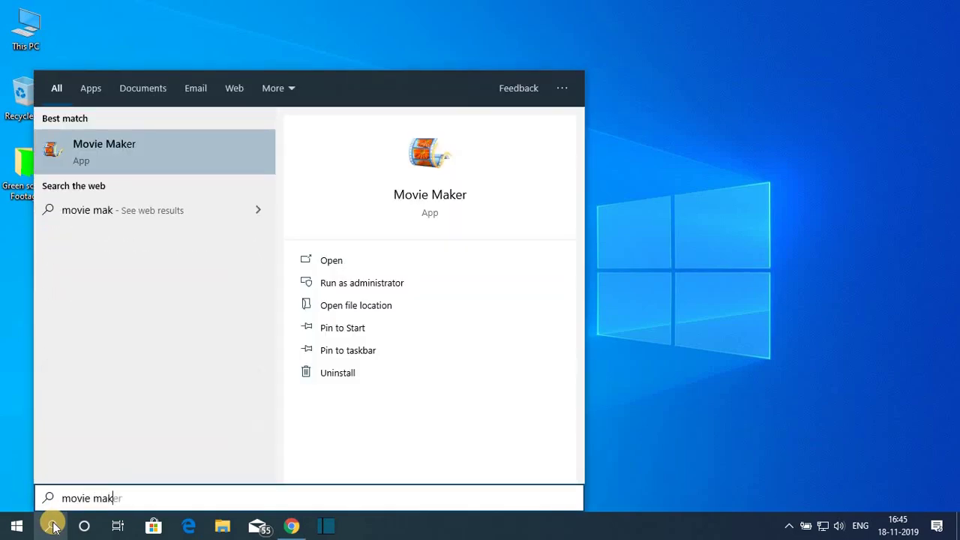
{"action": "left_click", "coordinate": [208, 161]}
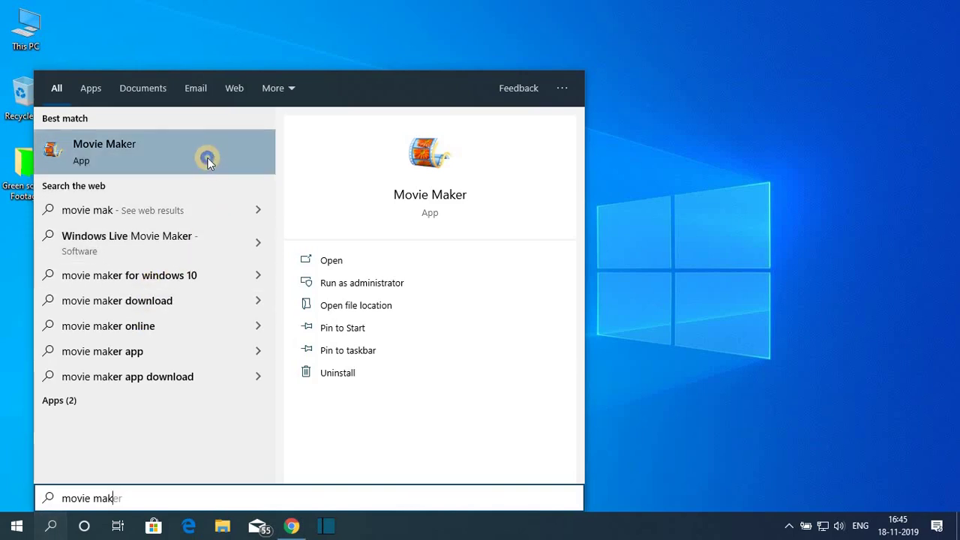
{"action": "right_click", "coordinate": [208, 160]}
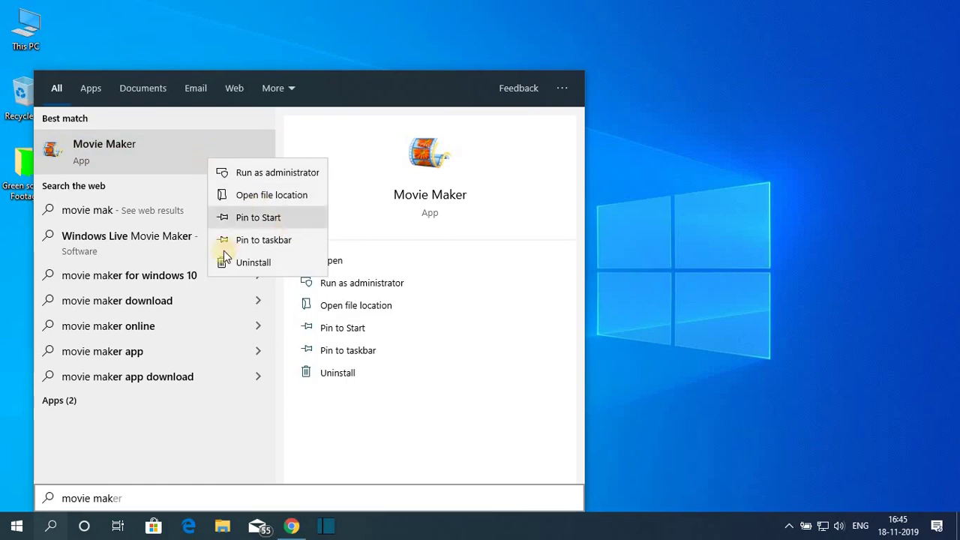
{"action": "left_click", "coordinate": [283, 239]}
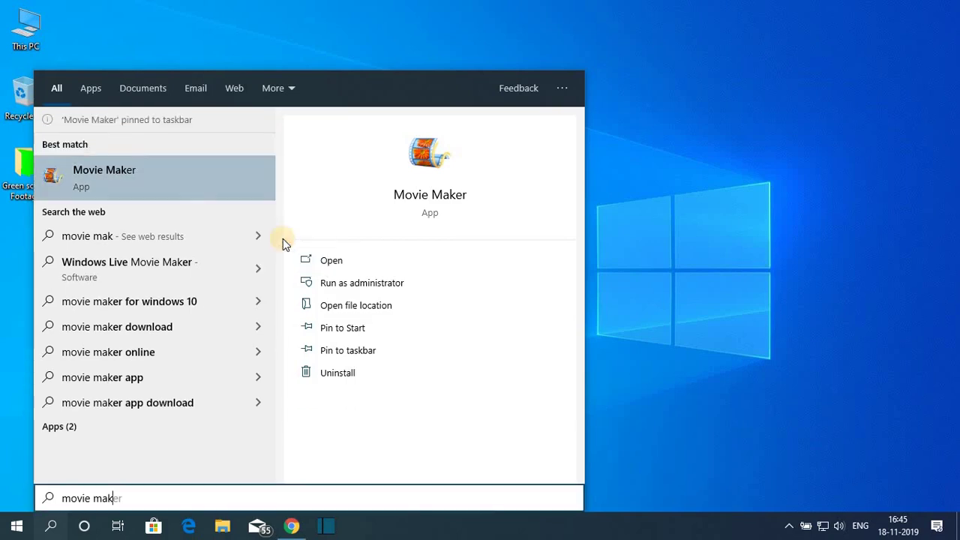
{"action": "right_click", "coordinate": [193, 187]}
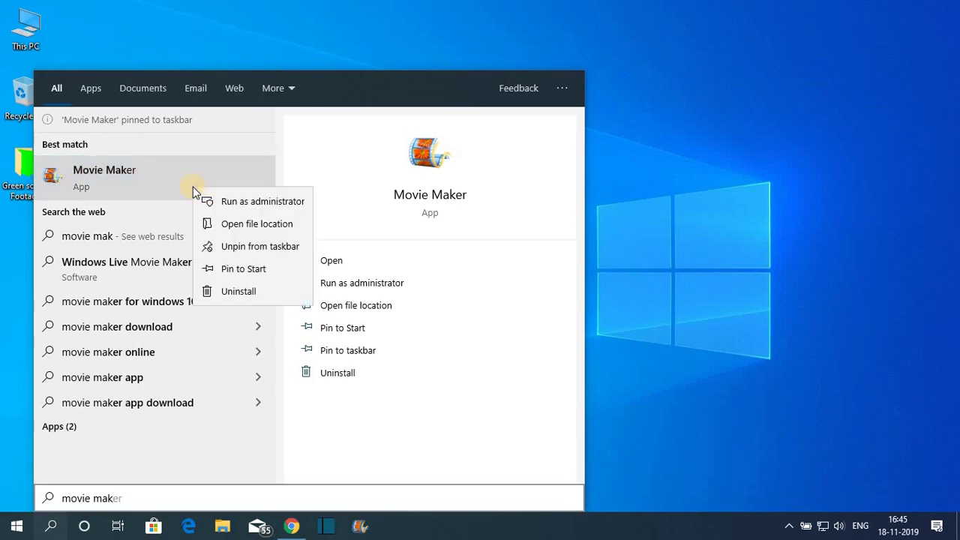
Step: Send the Movie Maker shortcut from its Programs folder to the desktop, then close File Explorer
{"action": "left_click", "coordinate": [285, 229]}
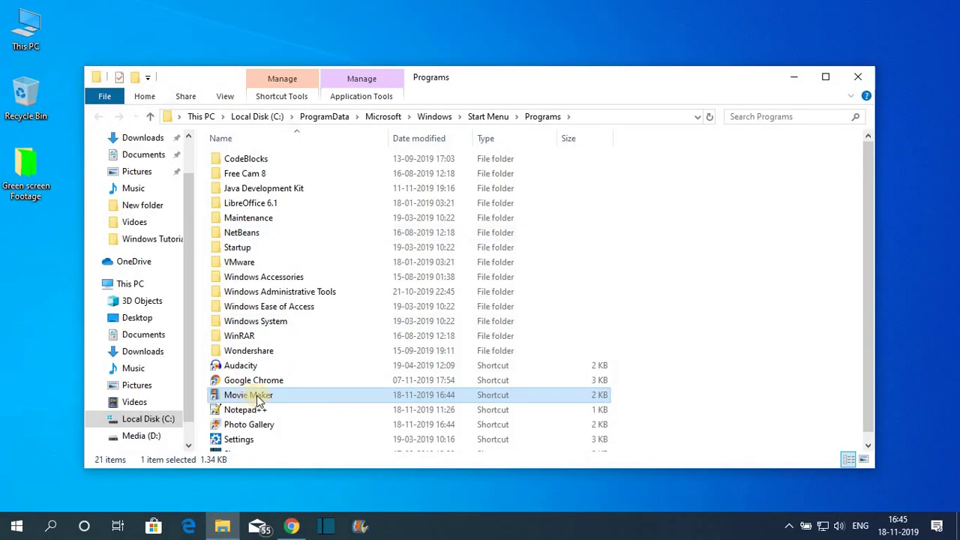
{"action": "double_click", "coordinate": [248, 395]}
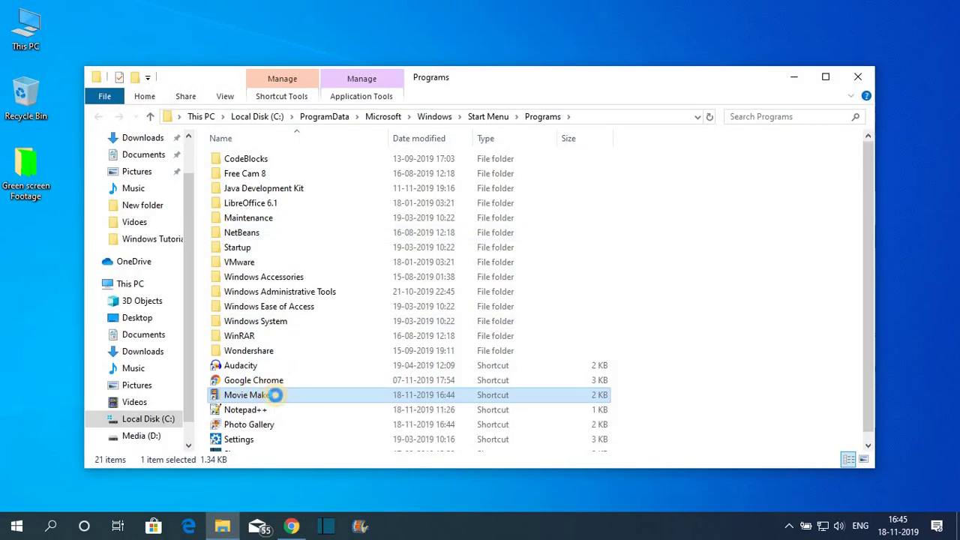
{"action": "right_click", "coordinate": [275, 397]}
{"action": "mouse_move", "coordinate": [333, 276]}
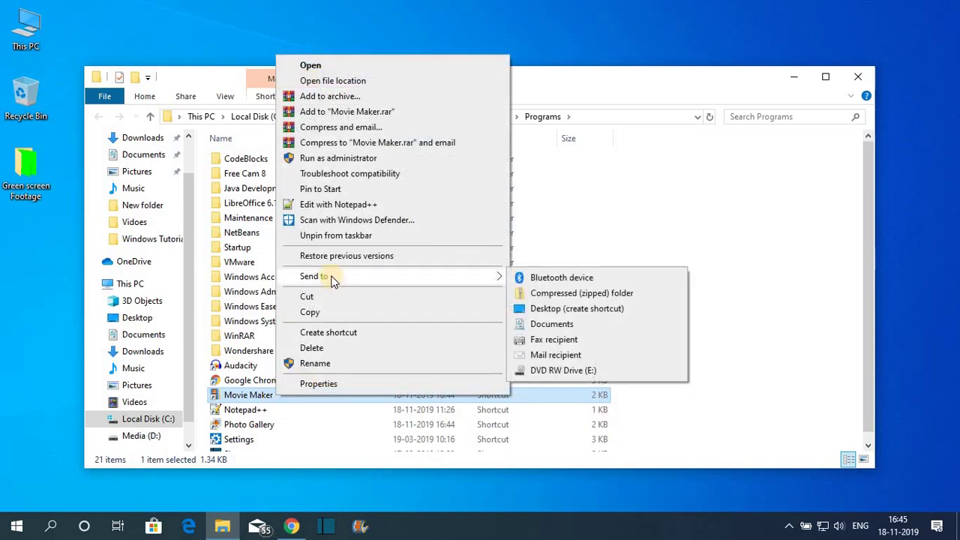
{"action": "left_click", "coordinate": [587, 315]}
{"action": "left_click", "coordinate": [33, 324]}
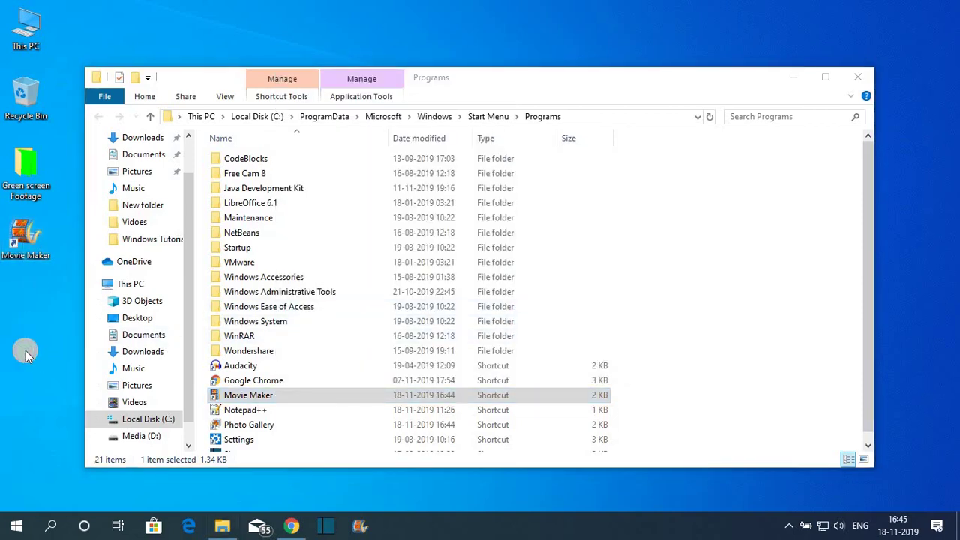
{"action": "left_click", "coordinate": [857, 76]}
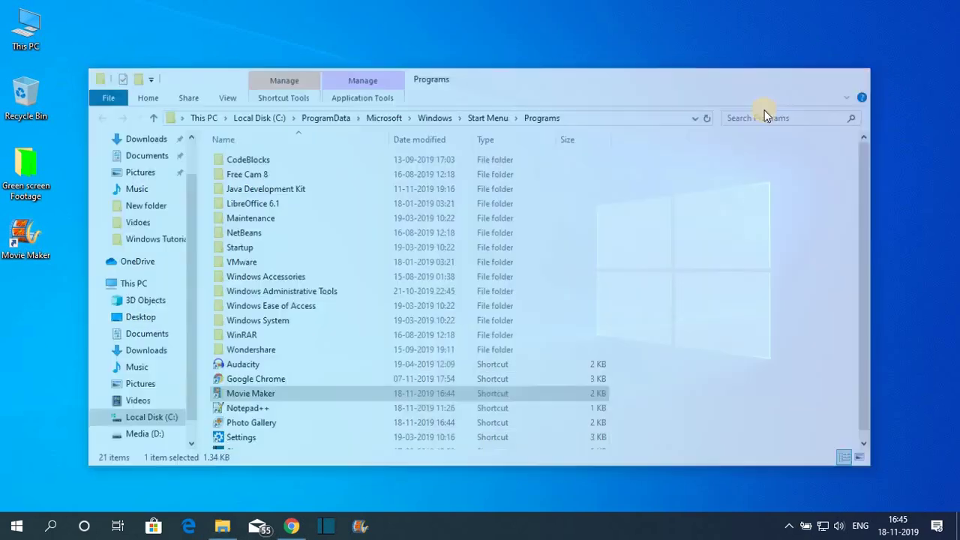
Step: Launch Movie Maker from the desktop shortcut and maximize the new My Movie window
{"action": "double_click", "coordinate": [27, 237]}
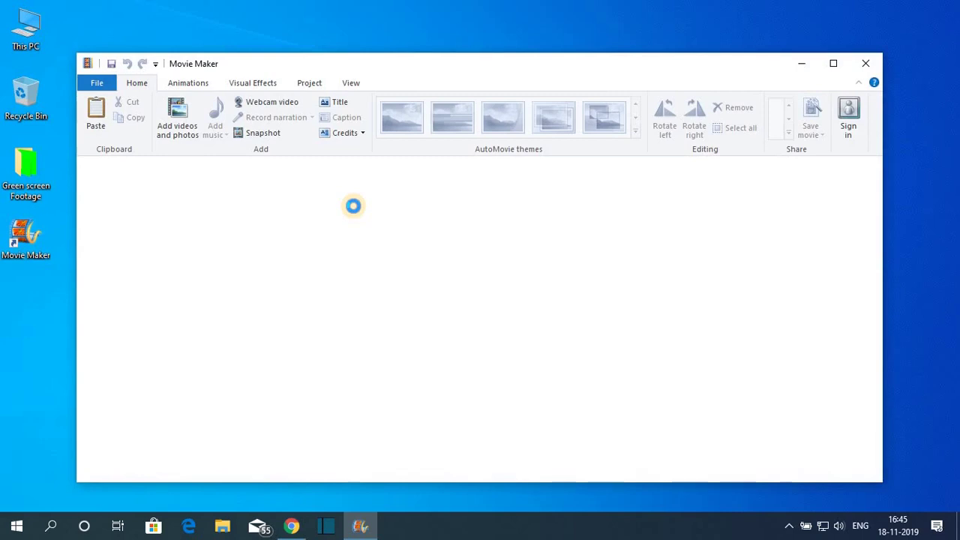
{"action": "left_click", "coordinate": [833, 66]}
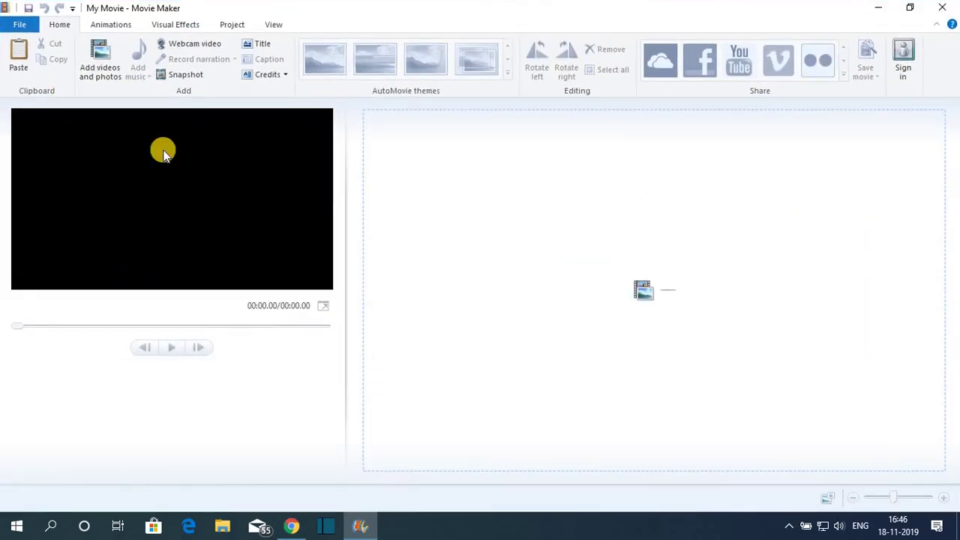
Step: Browse the Animations, Visual Effects and Project tabs, ending on the Widescreen (16:9) settings
{"action": "left_click", "coordinate": [97, 85]}
{"action": "left_click", "coordinate": [101, 77]}
{"action": "left_click", "coordinate": [110, 27]}
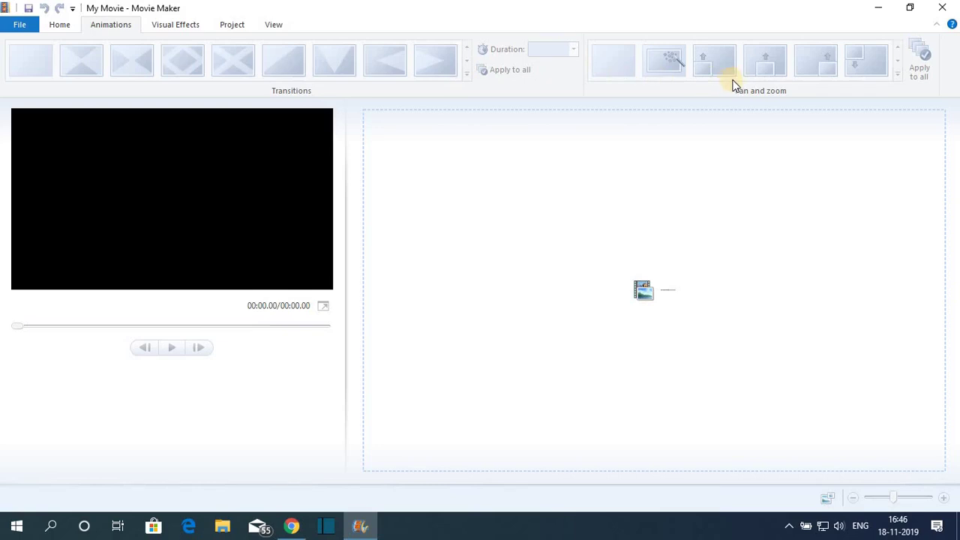
{"action": "left_click", "coordinate": [172, 31]}
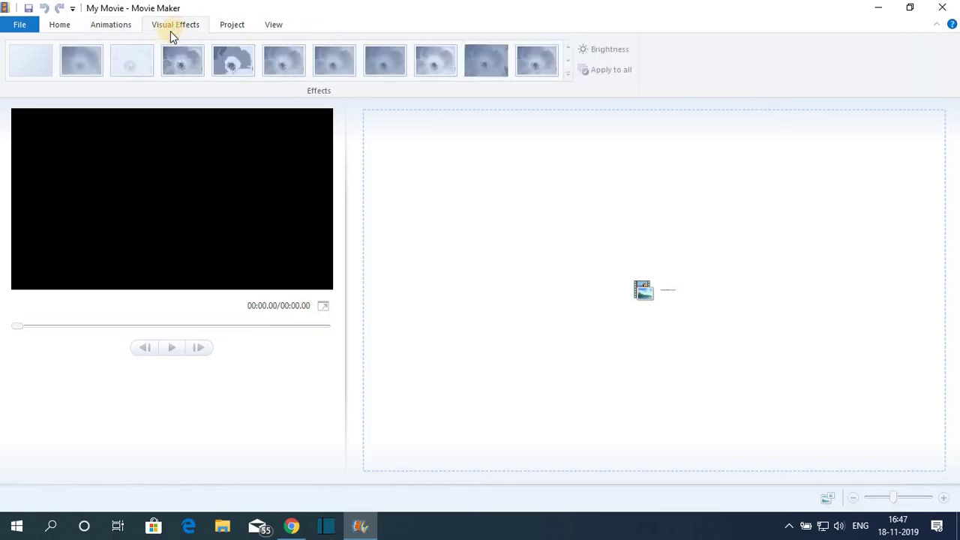
{"action": "left_click", "coordinate": [232, 24]}
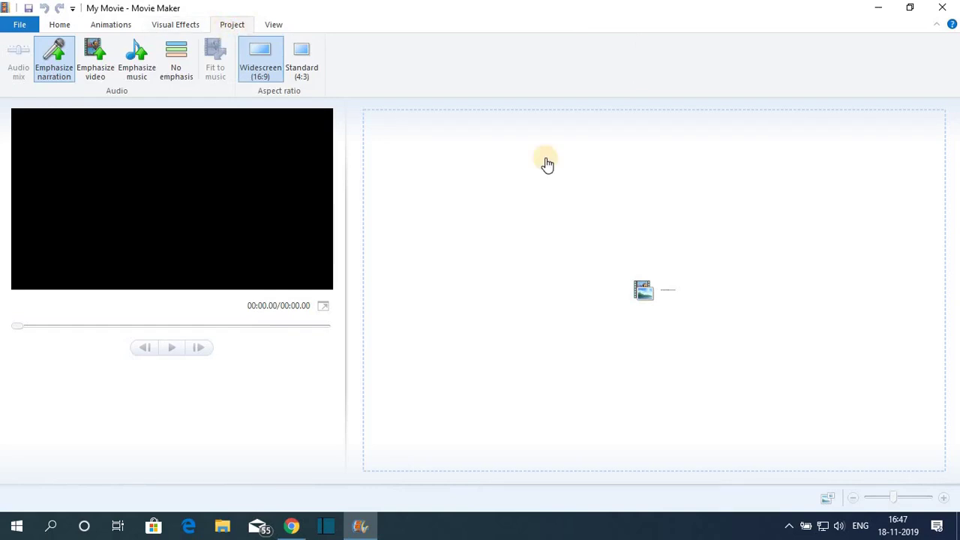